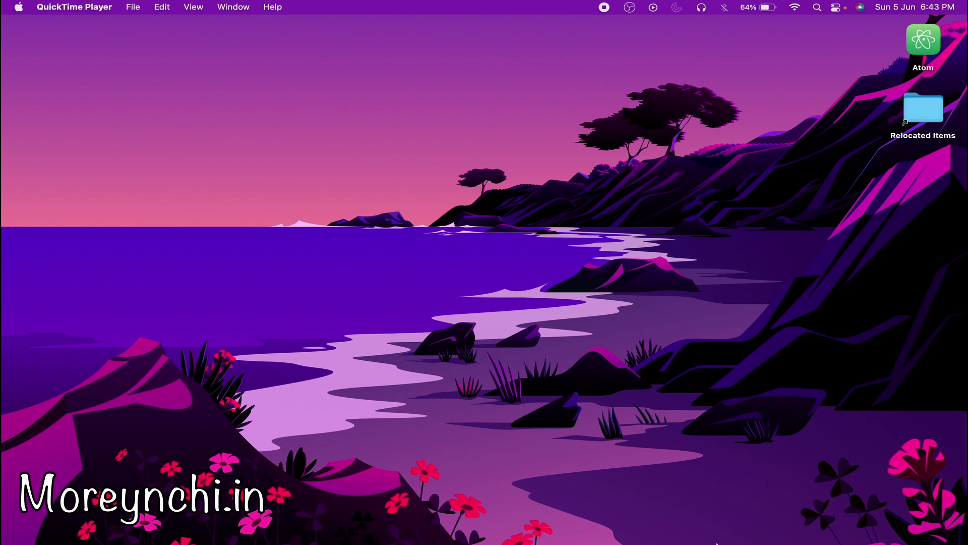
- Launch OBS Studio from the taskbar
left_click(771, 523)
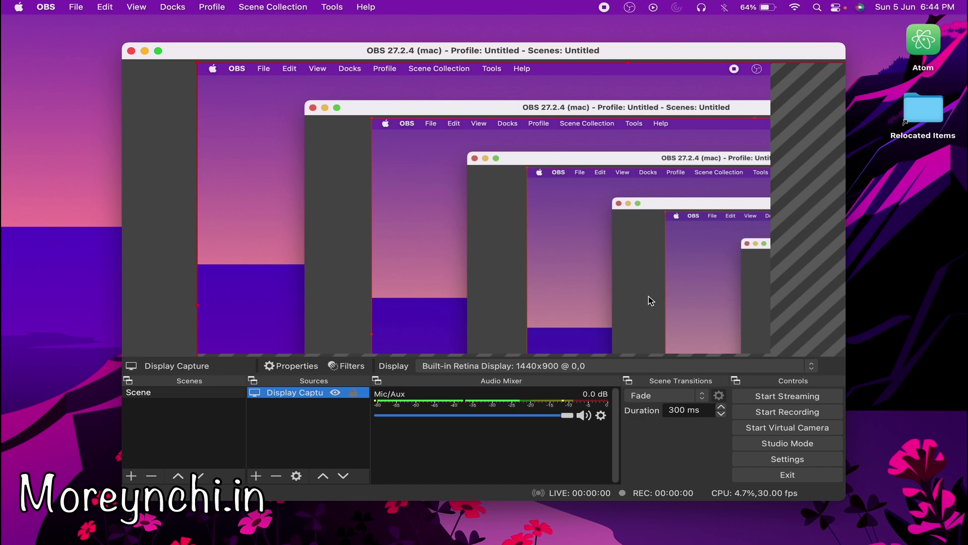
left_click(787, 459)
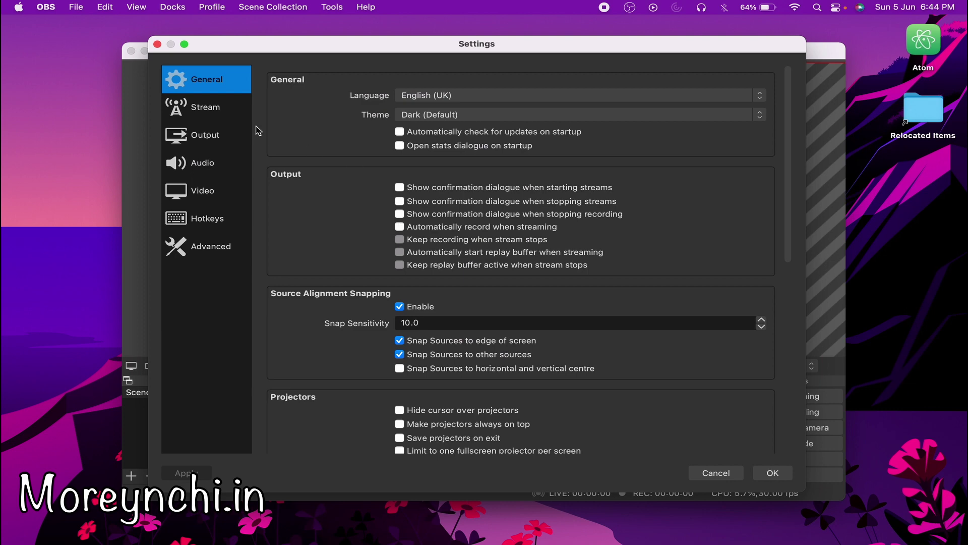
left_click(198, 196)
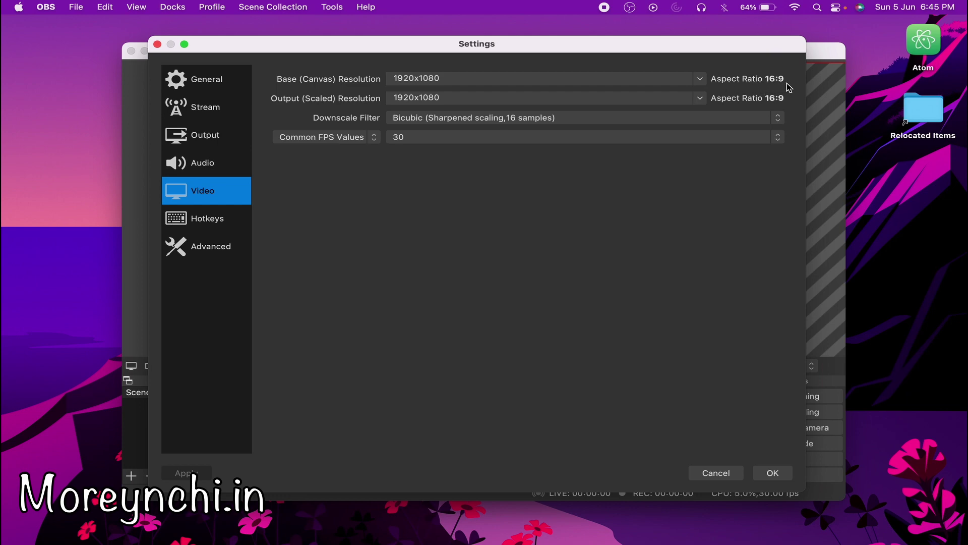
key("Escape")
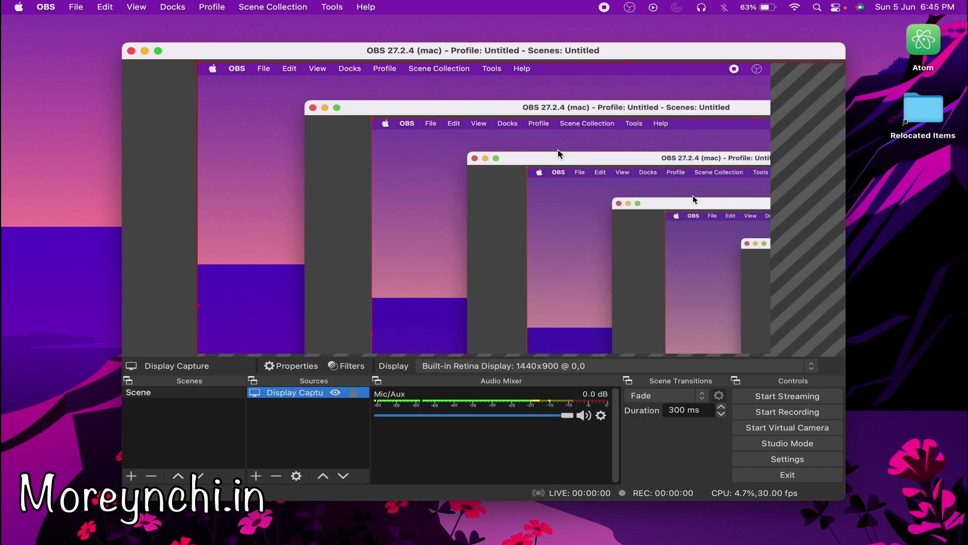
- Apply Transform > Fit to screen to the Display Capture source
right_click(406, 123)
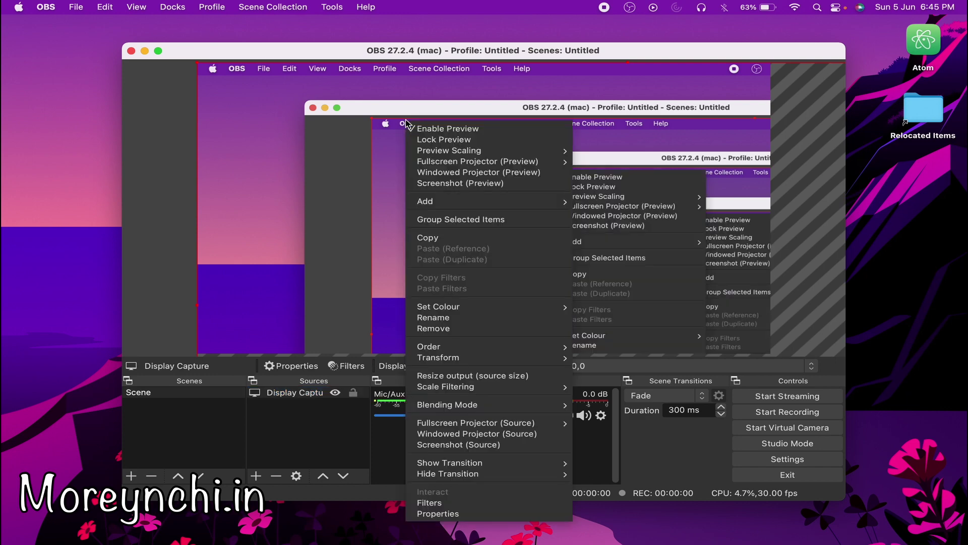
mouse_move(438, 357)
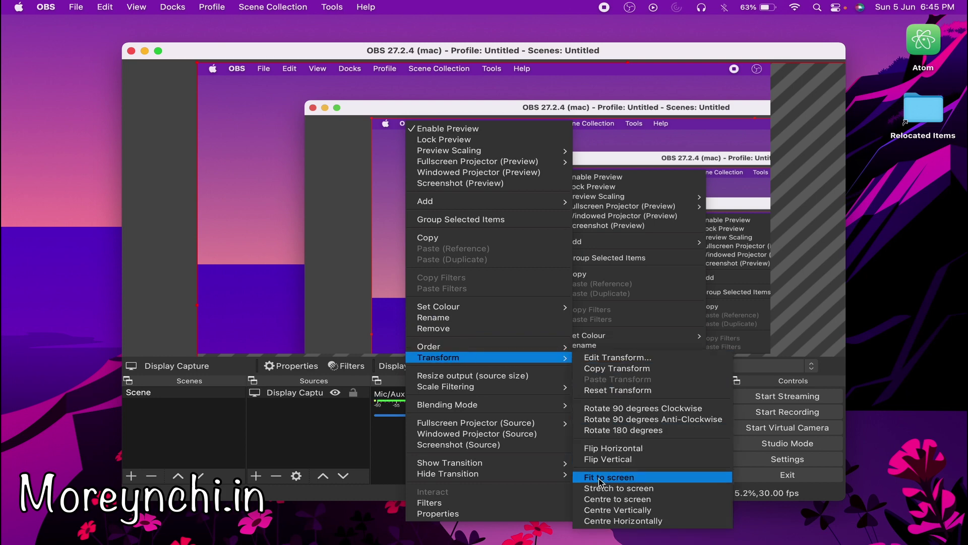
left_click(613, 477)
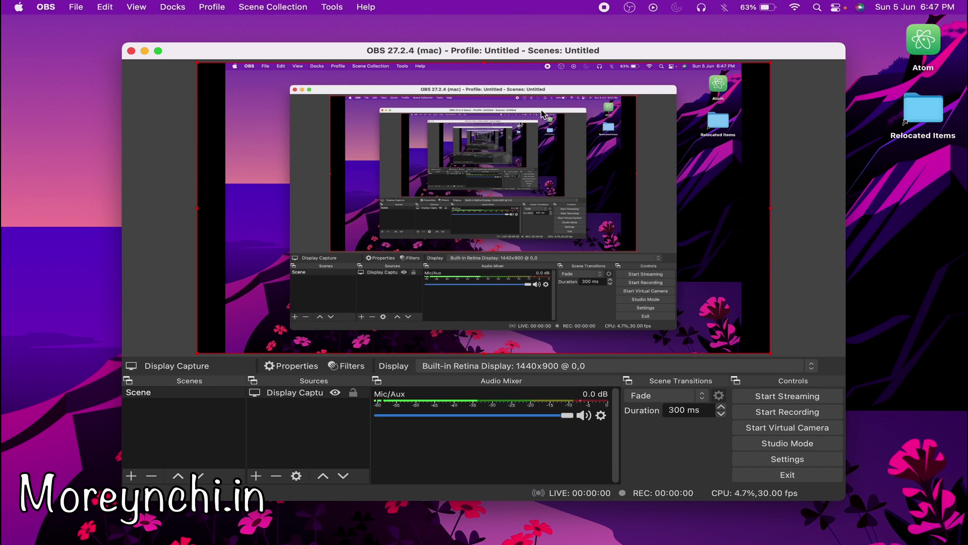
- Apply Transform > Stretch to screen to the Display Capture source
right_click(489, 203)
mouse_move(521, 255)
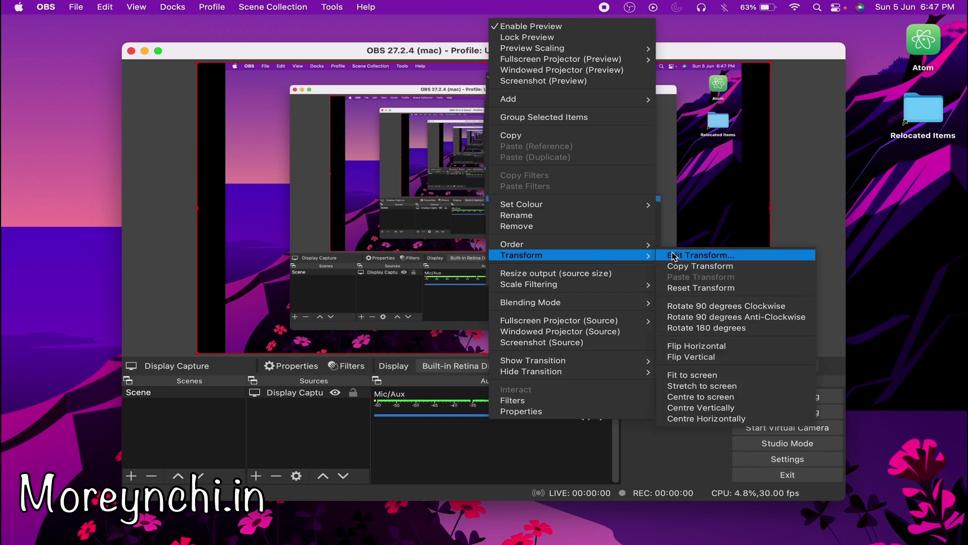
left_click(724, 388)
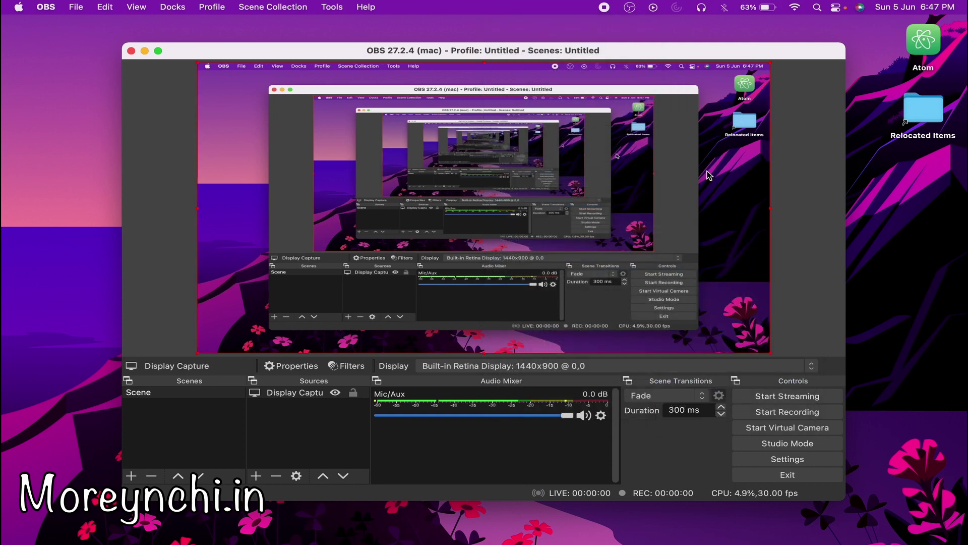